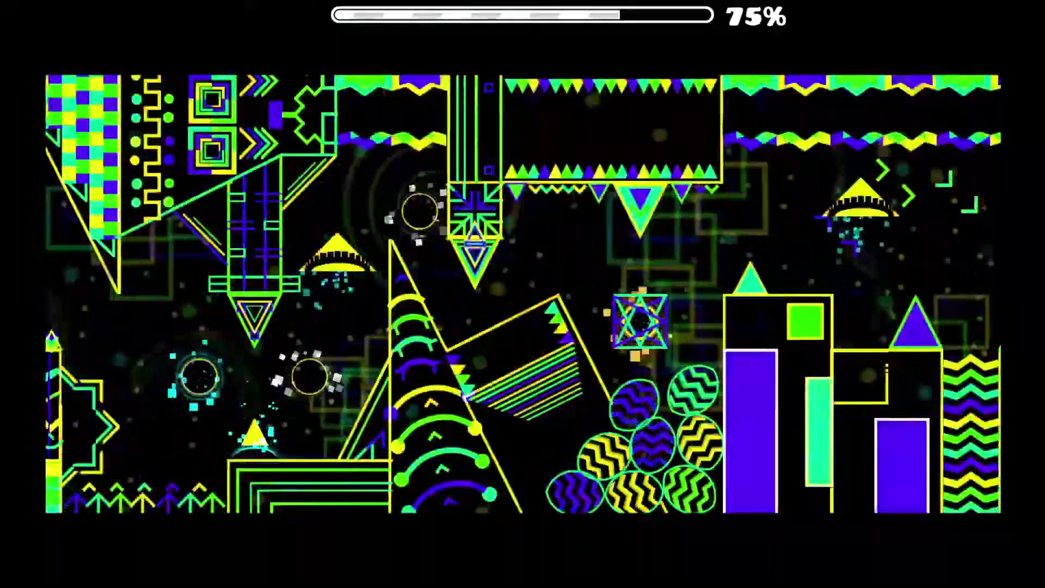
Step: Bounce through the pink and green orbs from 50% past 55%
key("space")
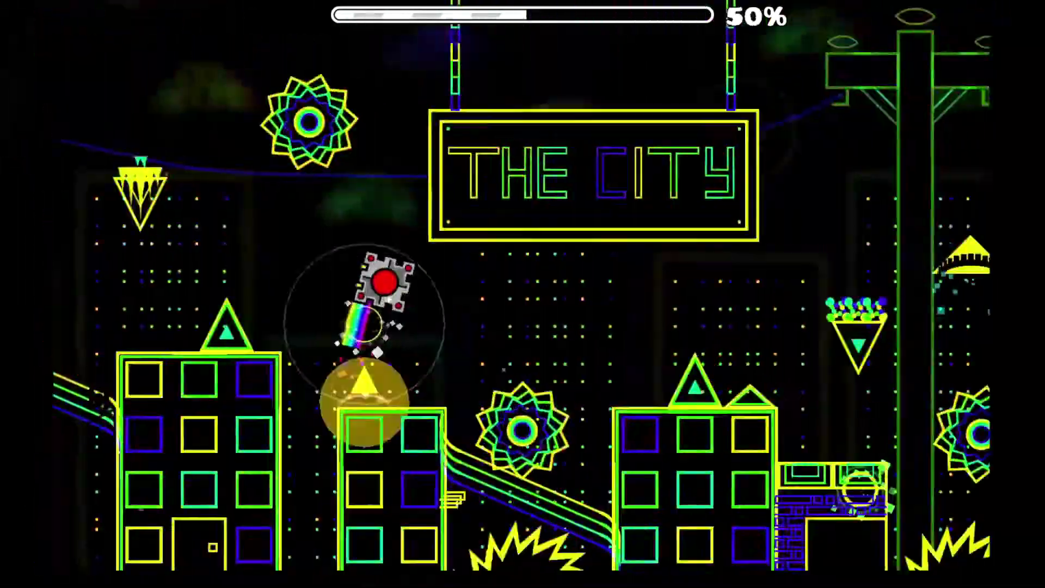
key("space")
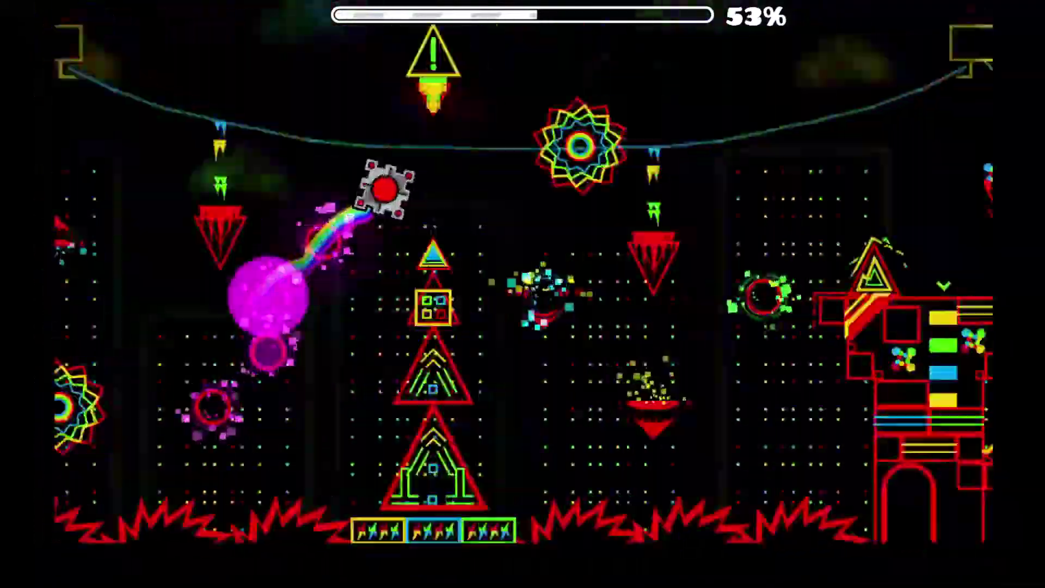
key("space")
key("space")
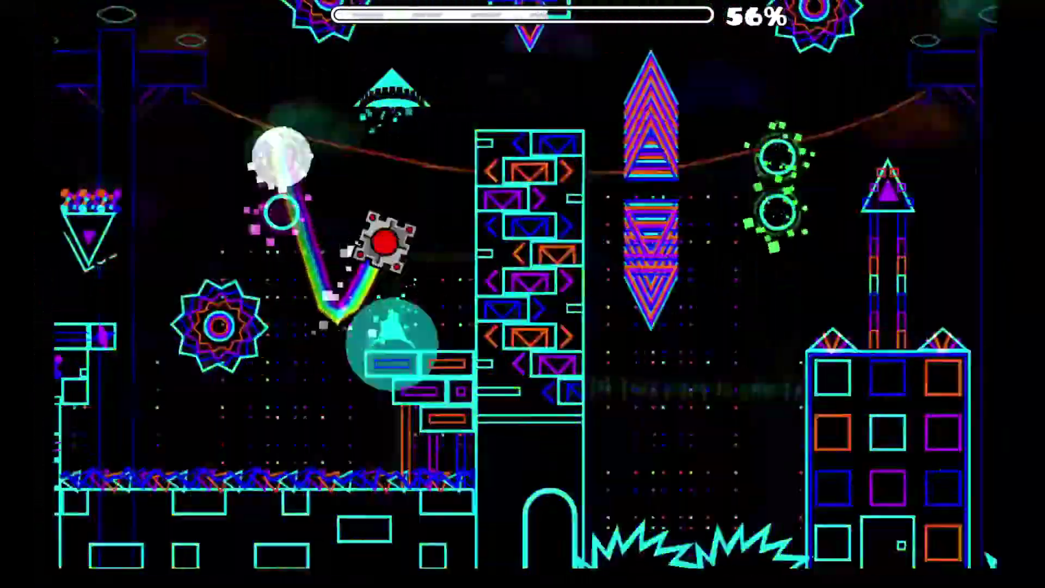
key("space")
key("space")
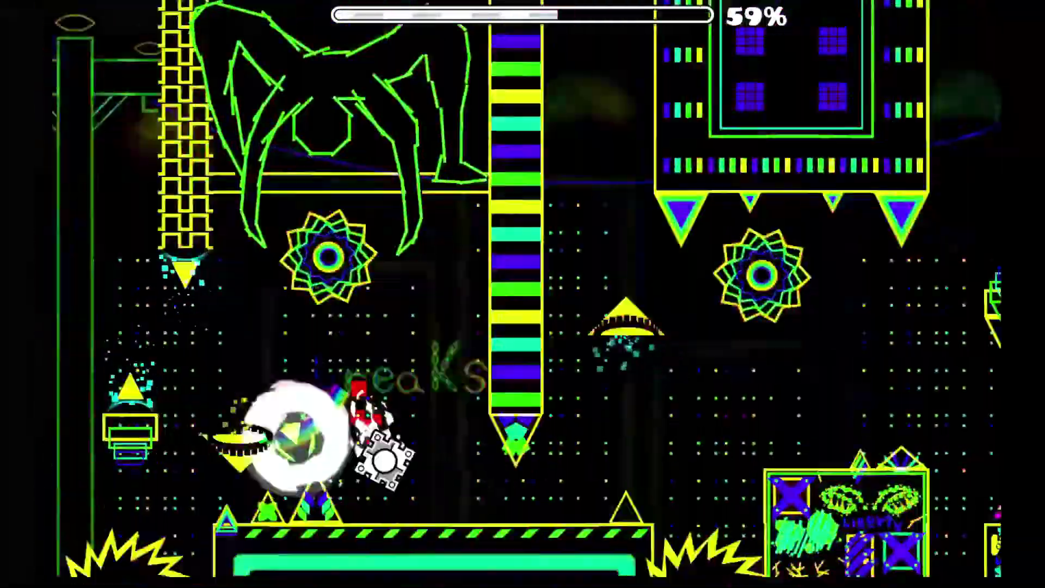
key("space")
key("space")
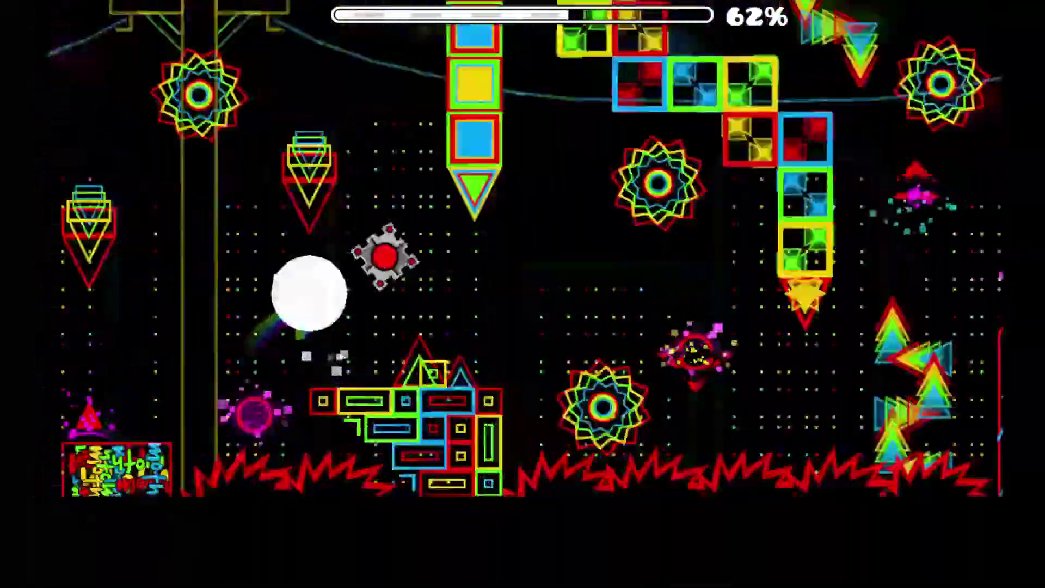
key("space")
key("space")
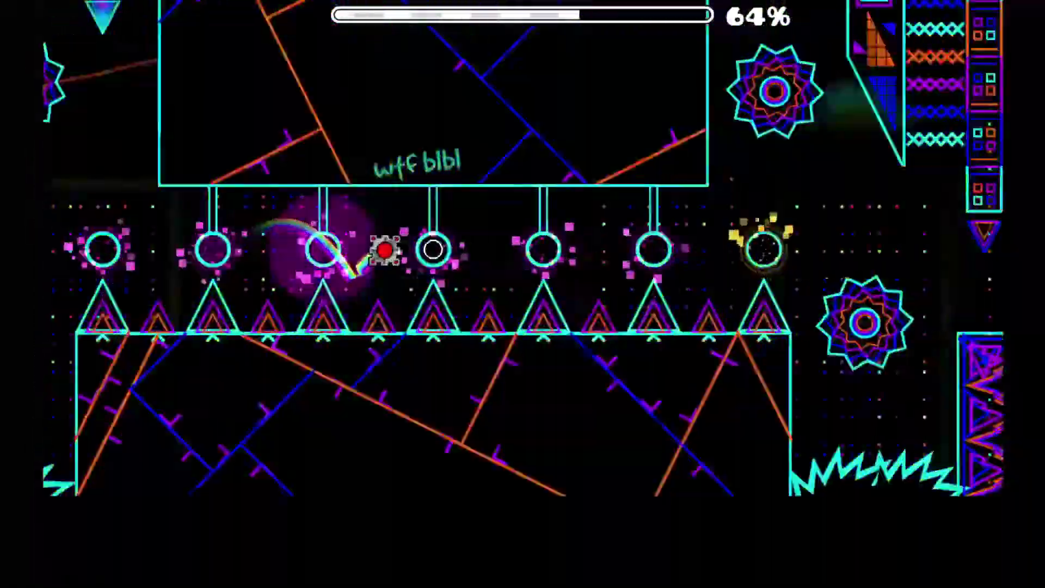
Step: Hit the pink and yellow orbs and jumps up to 86%, then pause
key("space")
key("space")
key("space")
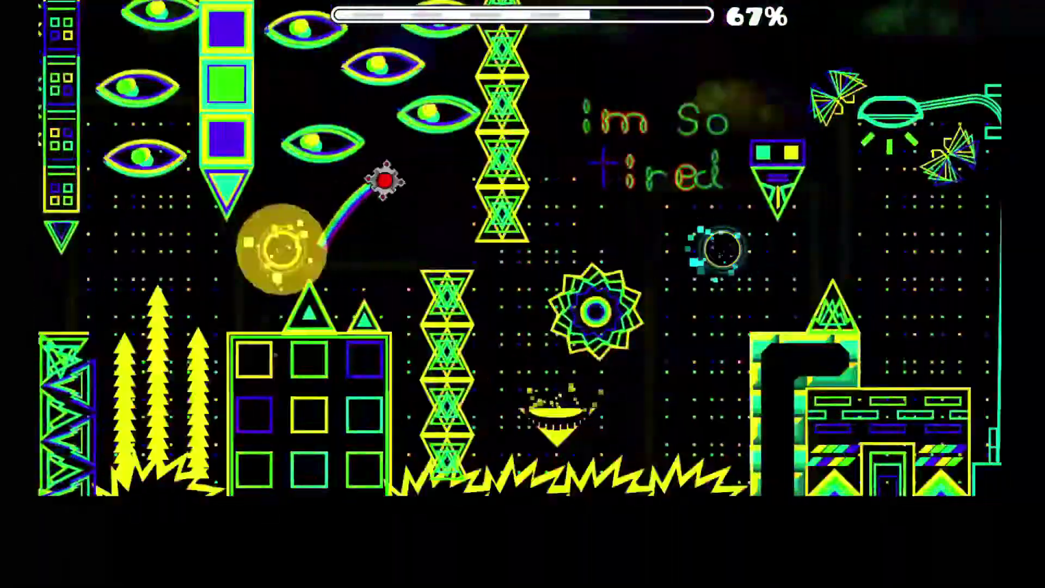
key("space")
key("space")
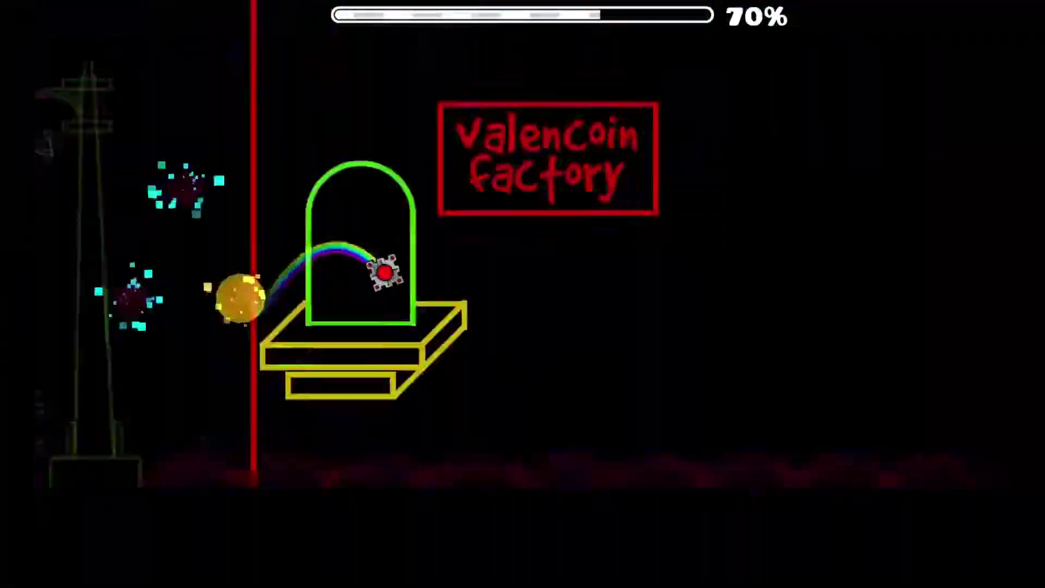
key("space")
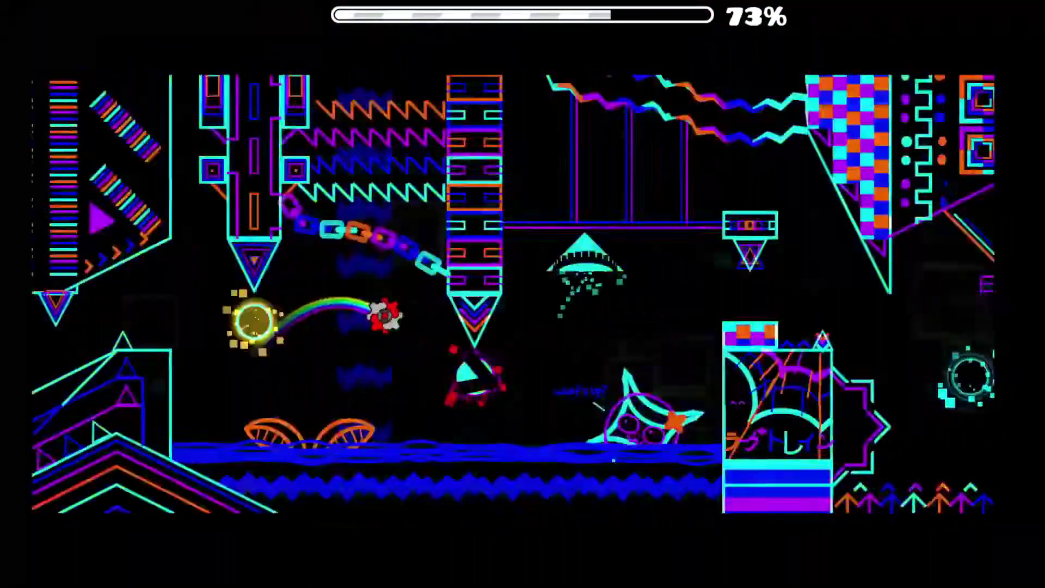
key("space")
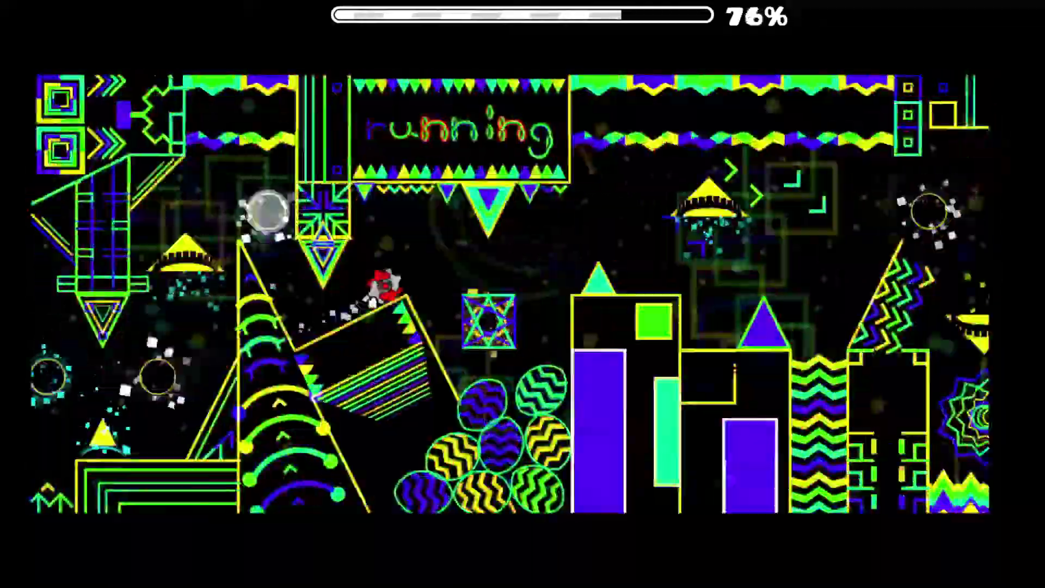
key("space")
key("space")
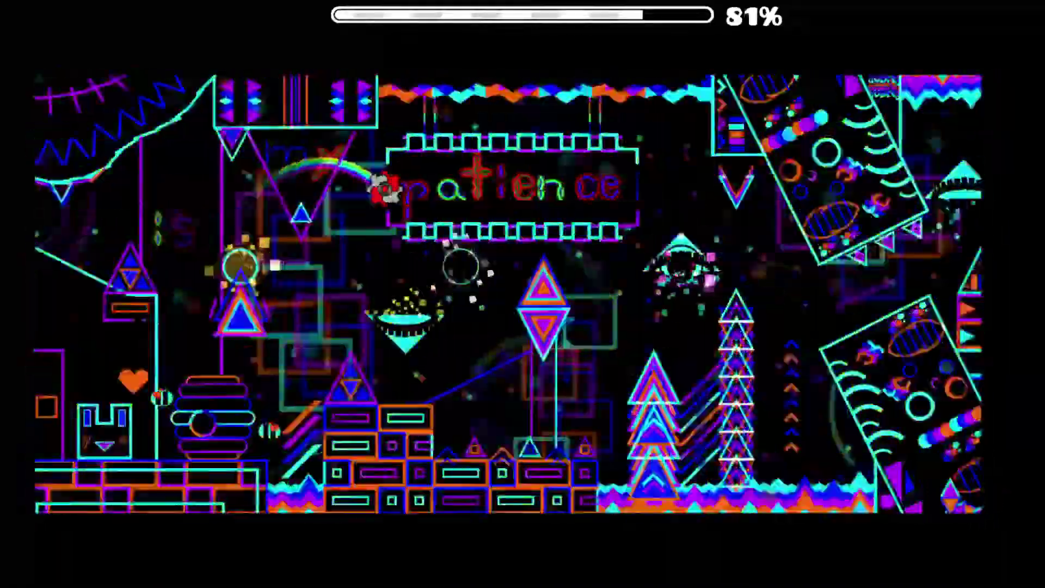
key("space")
key("space")
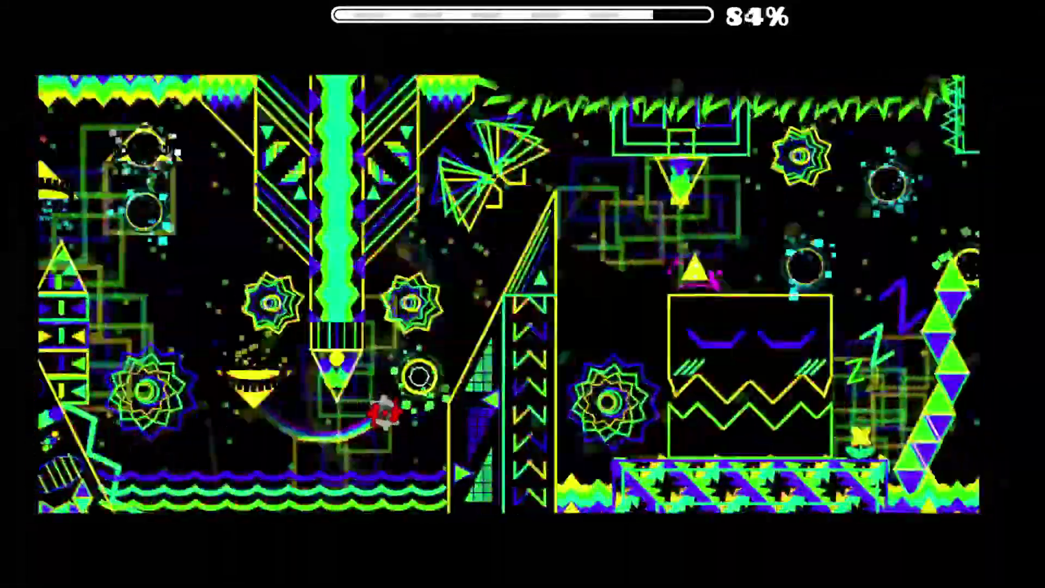
key("Escape")
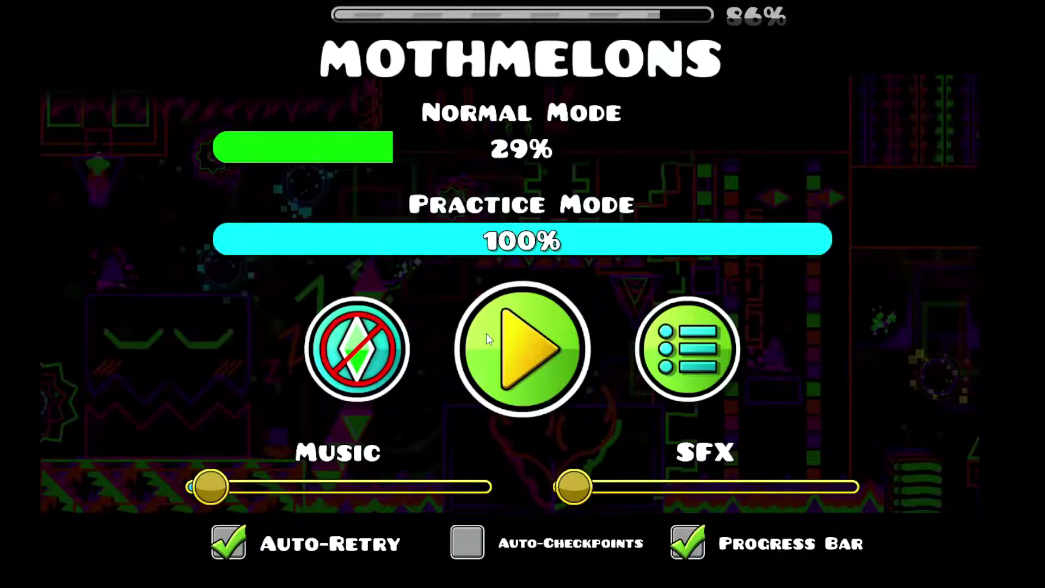
Step: Resume attempt 702 and clear the final pillars, spike strip and yellow orb to the credits
left_click(486, 333)
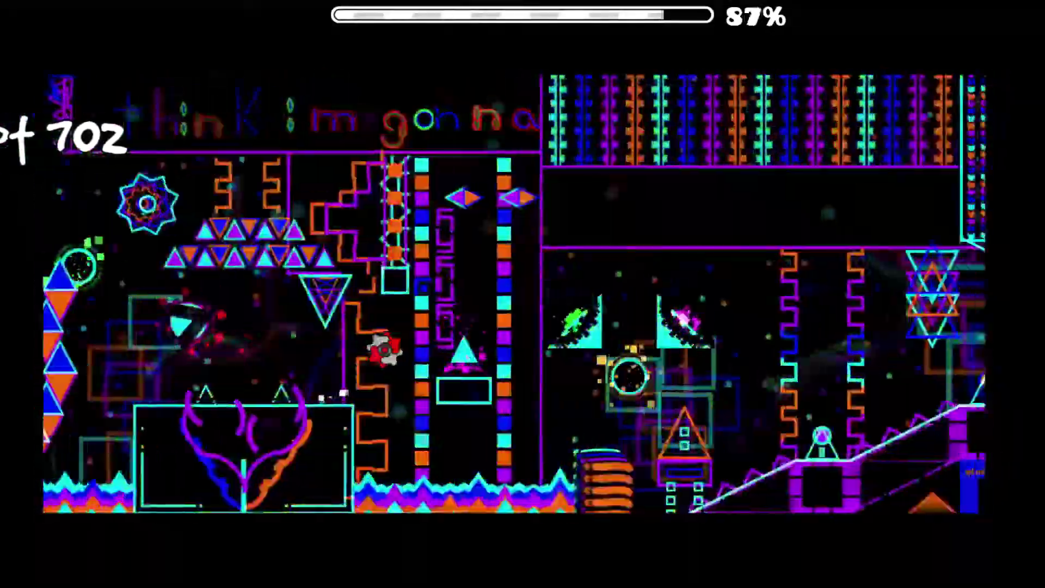
key("space")
key("space")
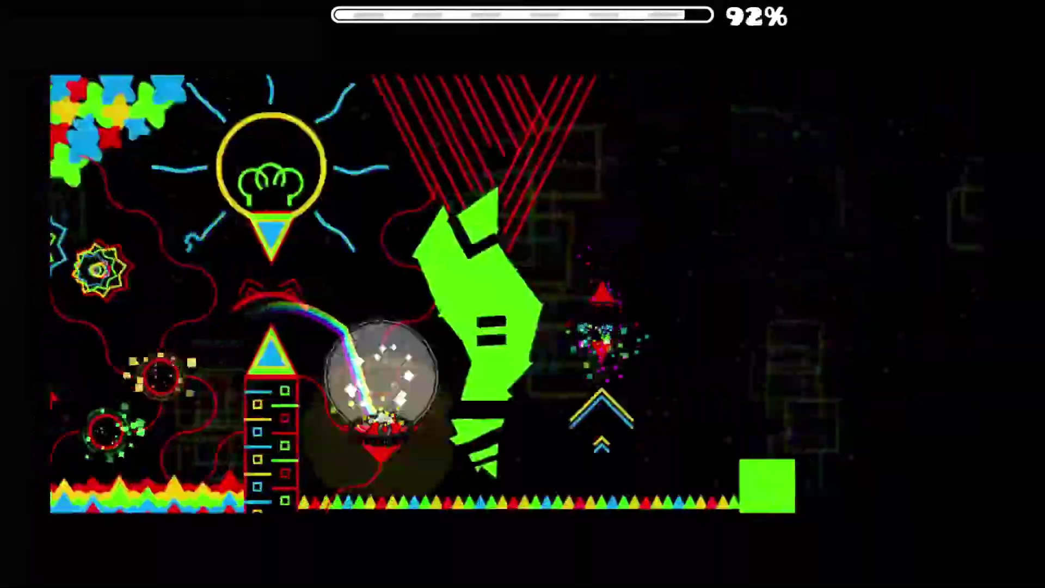
key("space")
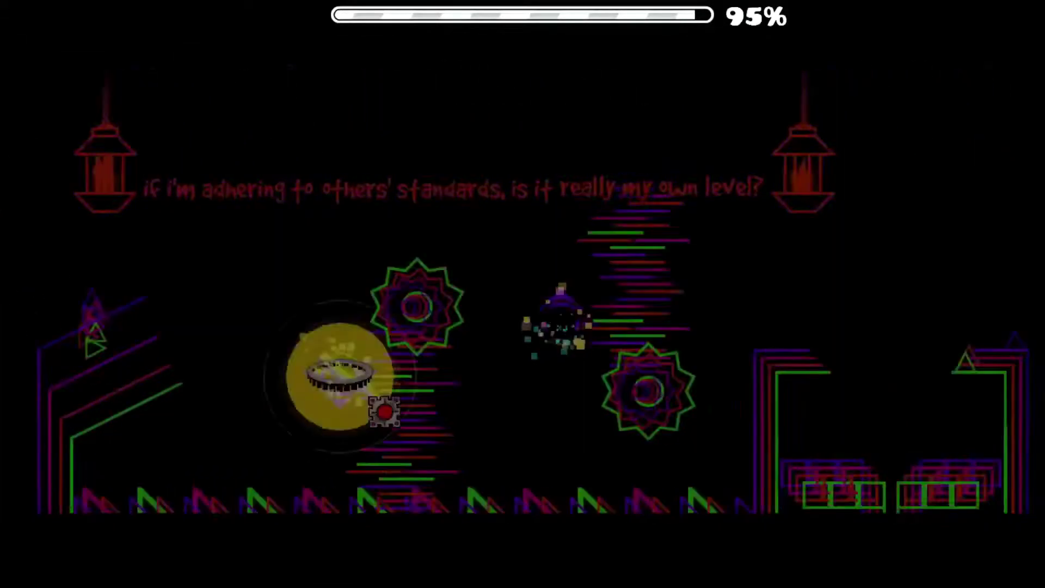
key("space")
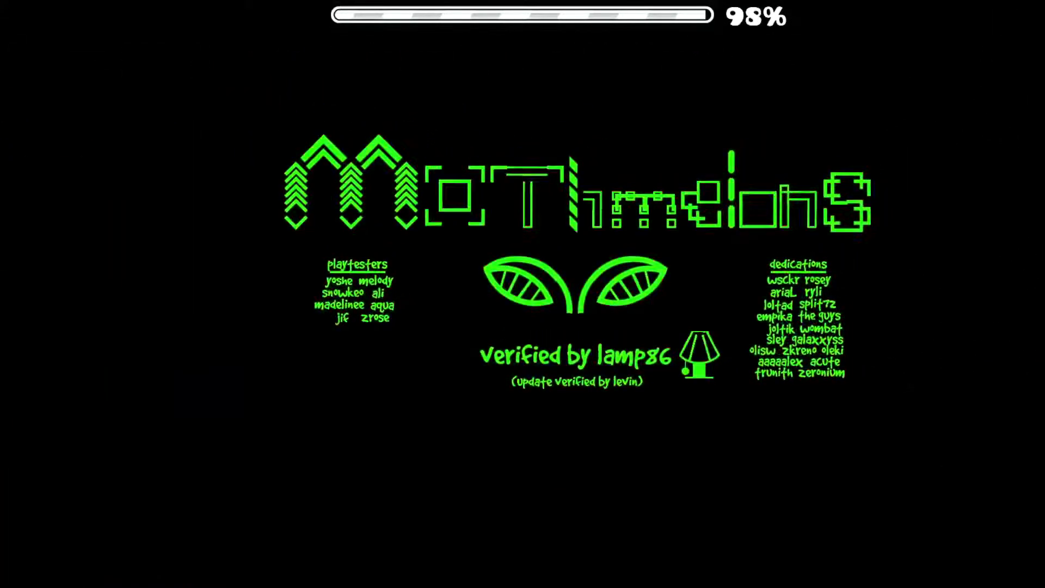